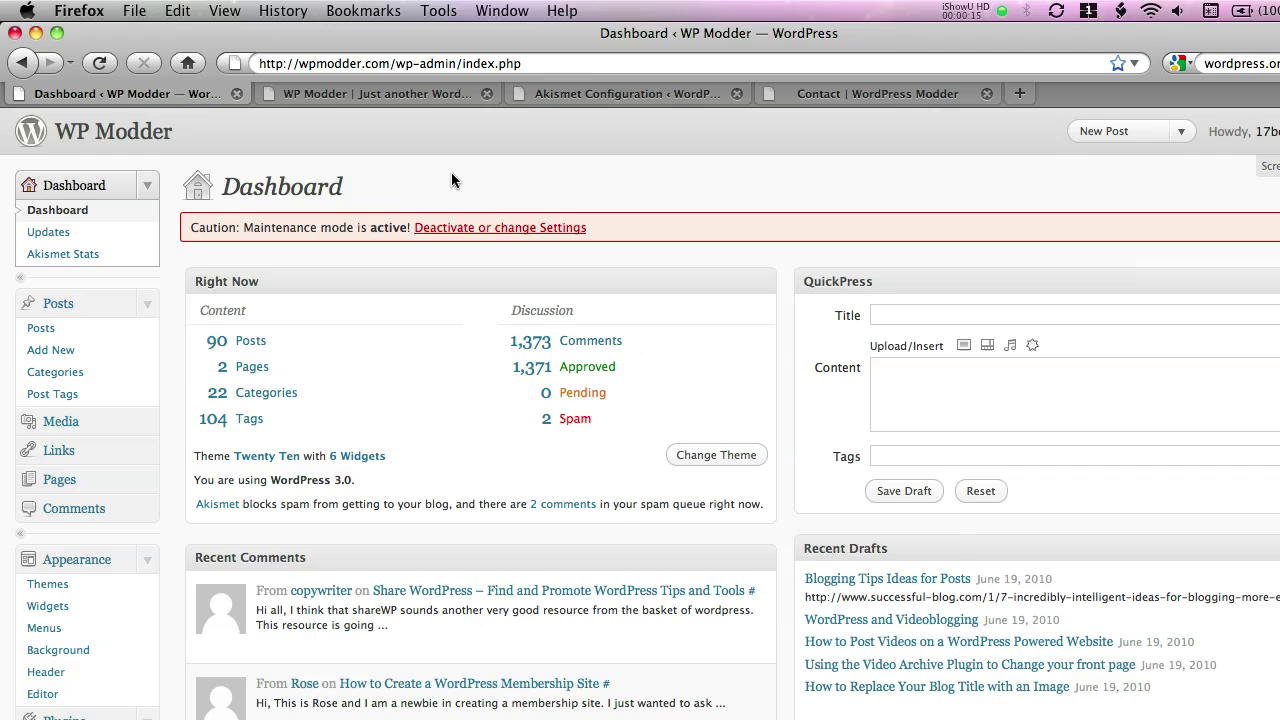
- Compare the posts on the wpmodder.com home page with those on the wordpressmodder.org home page
left_click(437, 93)
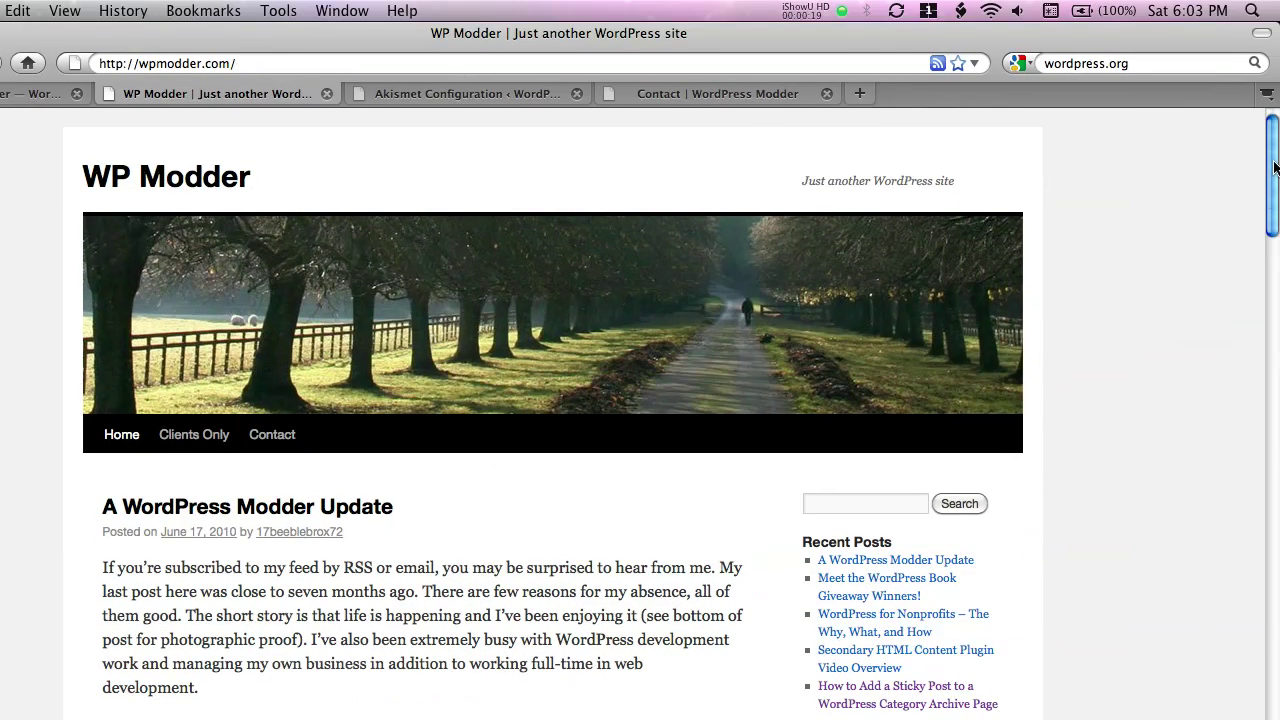
left_click_drag(1274, 167, 1273, 474)
left_click_drag(1274, 421, 1278, 148)
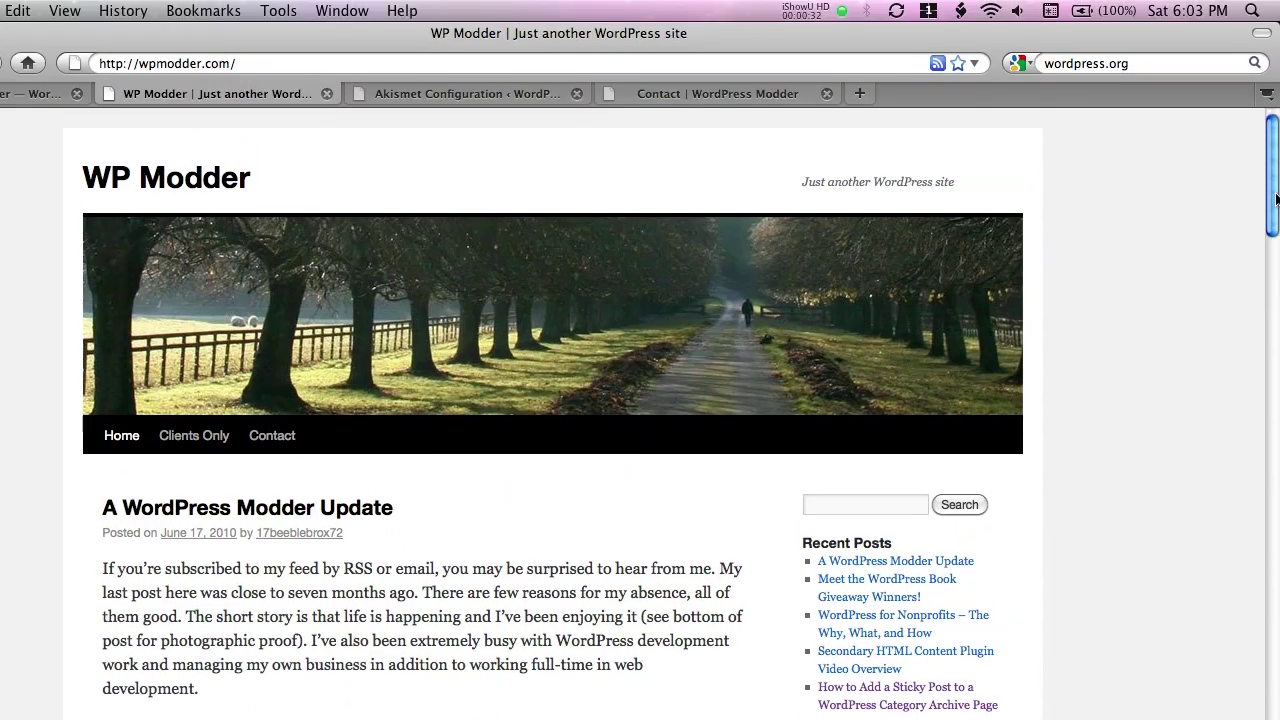
left_click_drag(1275, 88, 1275, 180)
left_click_drag(1275, 293, 1277, 196)
left_click(738, 93)
left_click(284, 210)
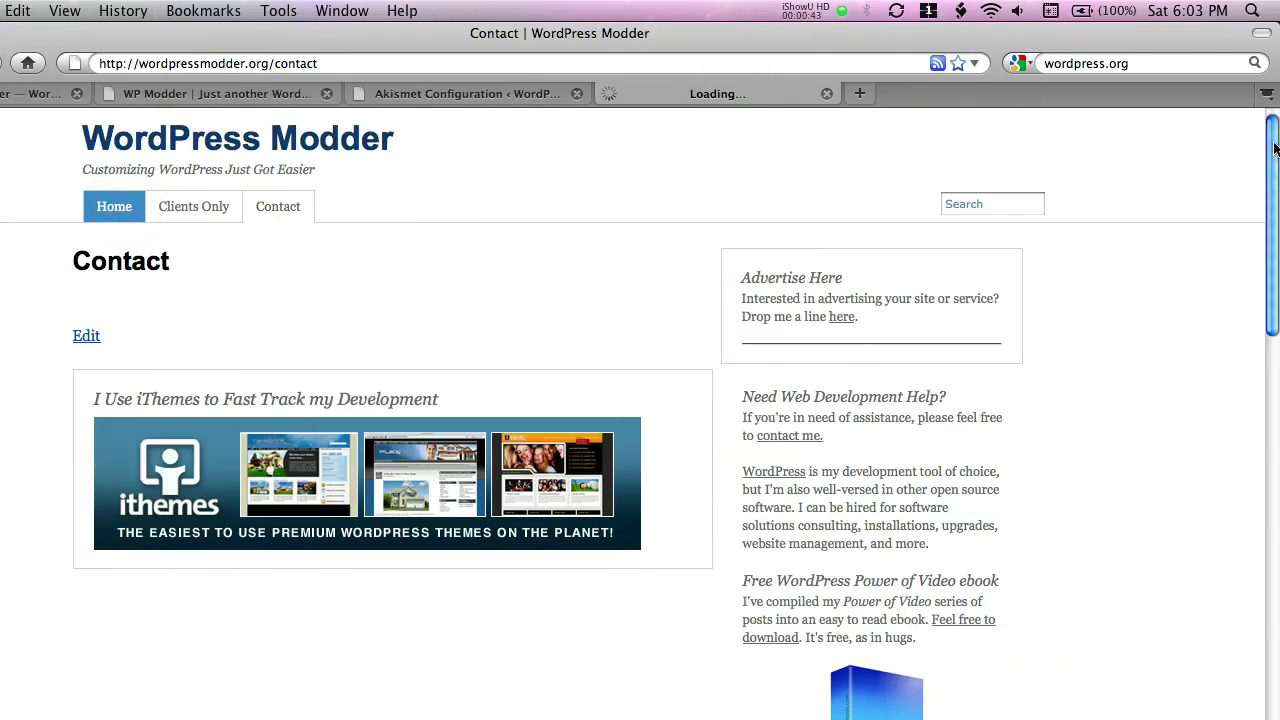
left_click_drag(1275, 147, 1271, 292)
scroll(1272, 315, "down", 15)
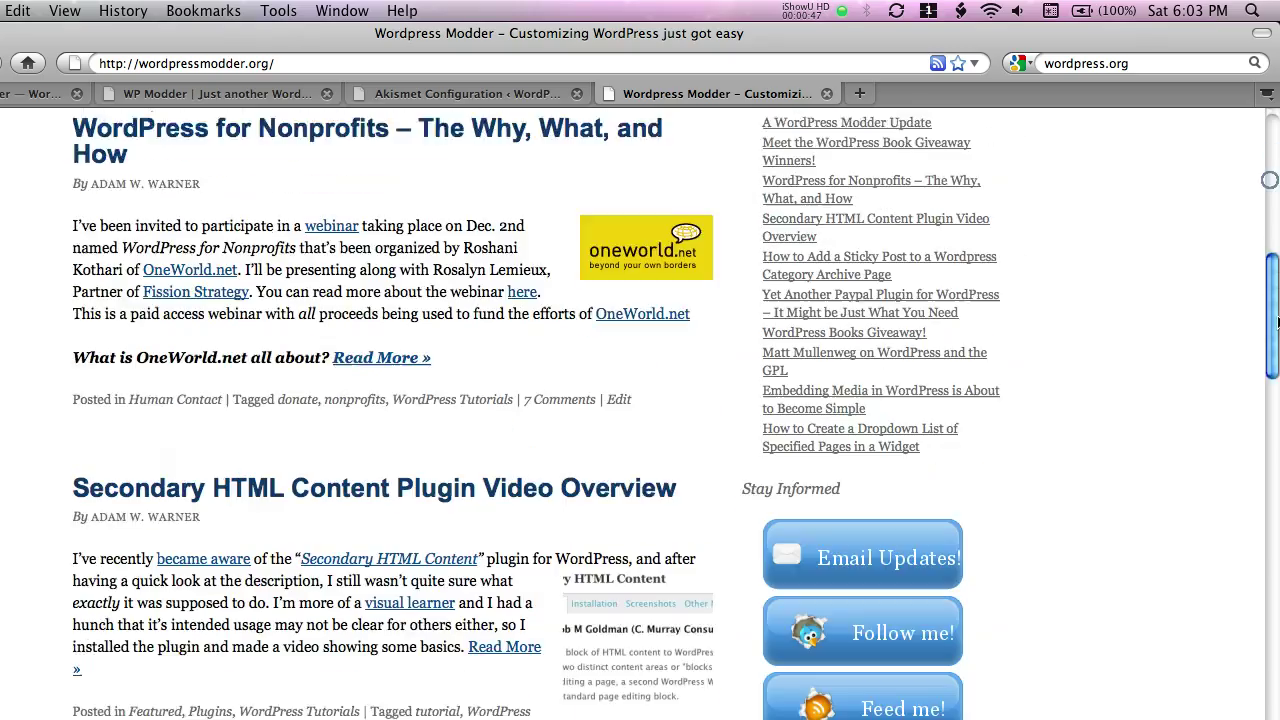
left_click_drag(1278, 425, 1278, 180)
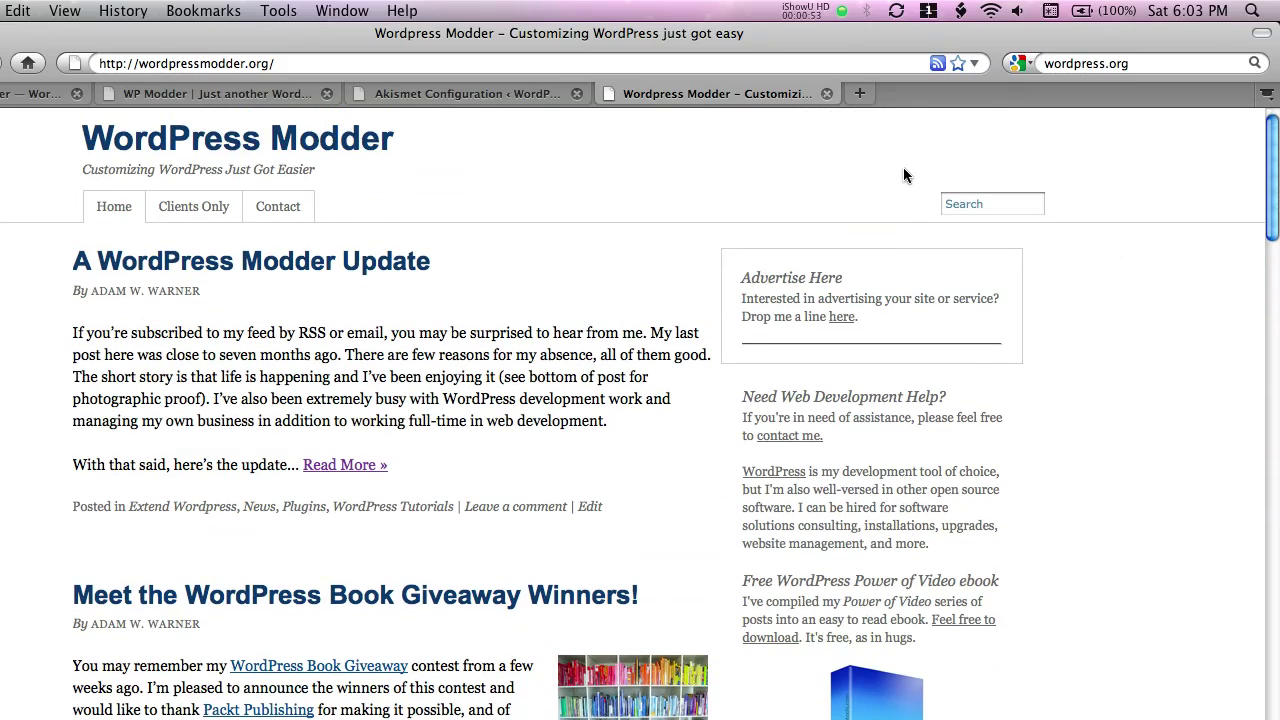
left_click(255, 96)
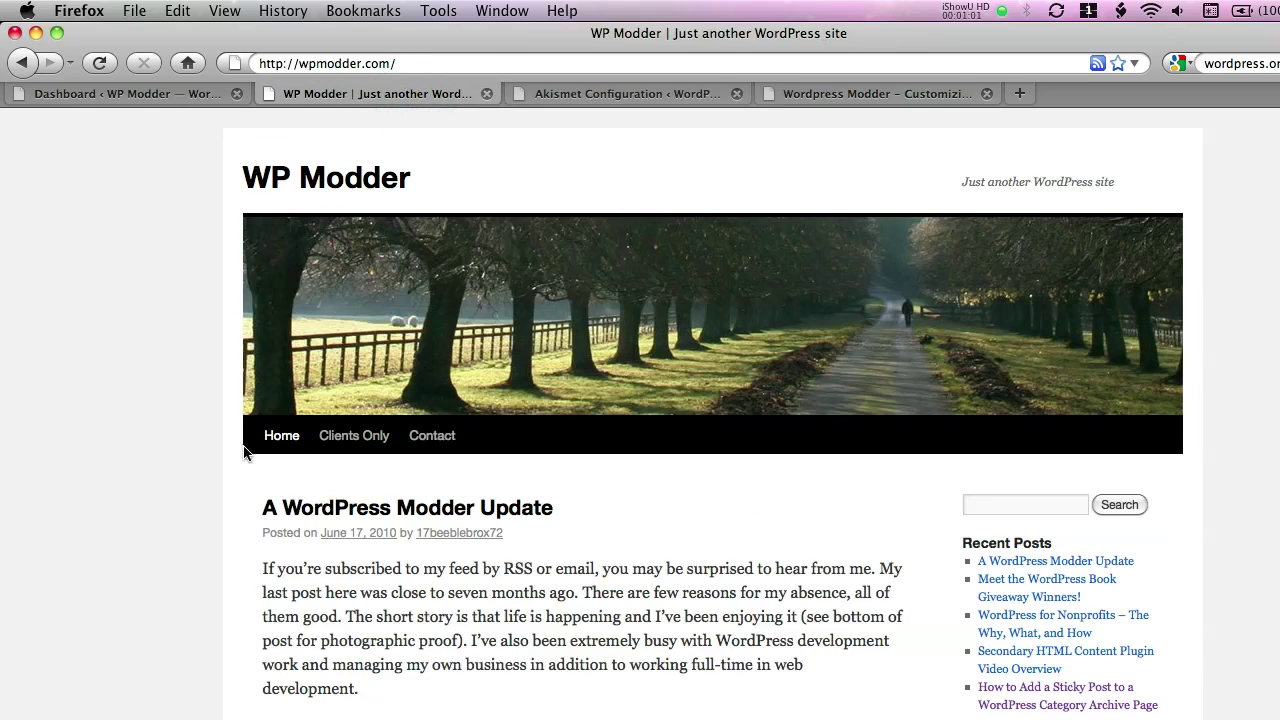
scroll(445, 591, "down", 5)
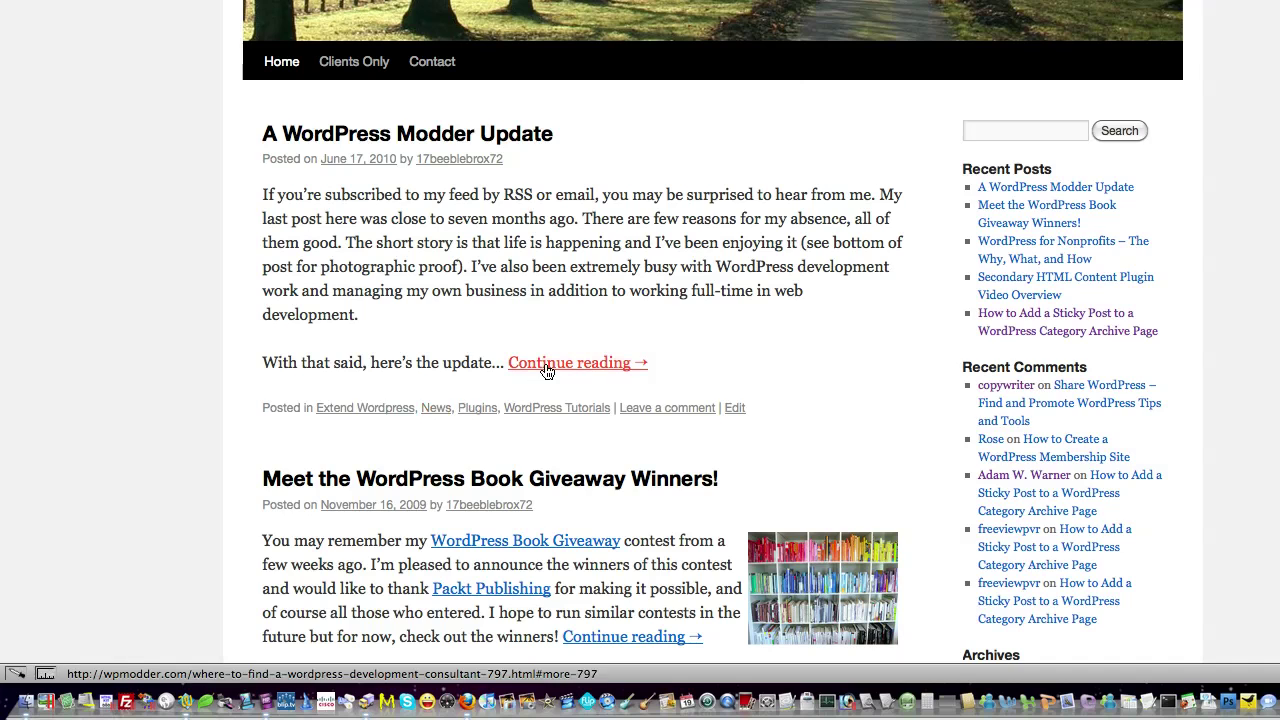
scroll(206, 349, "up", 5)
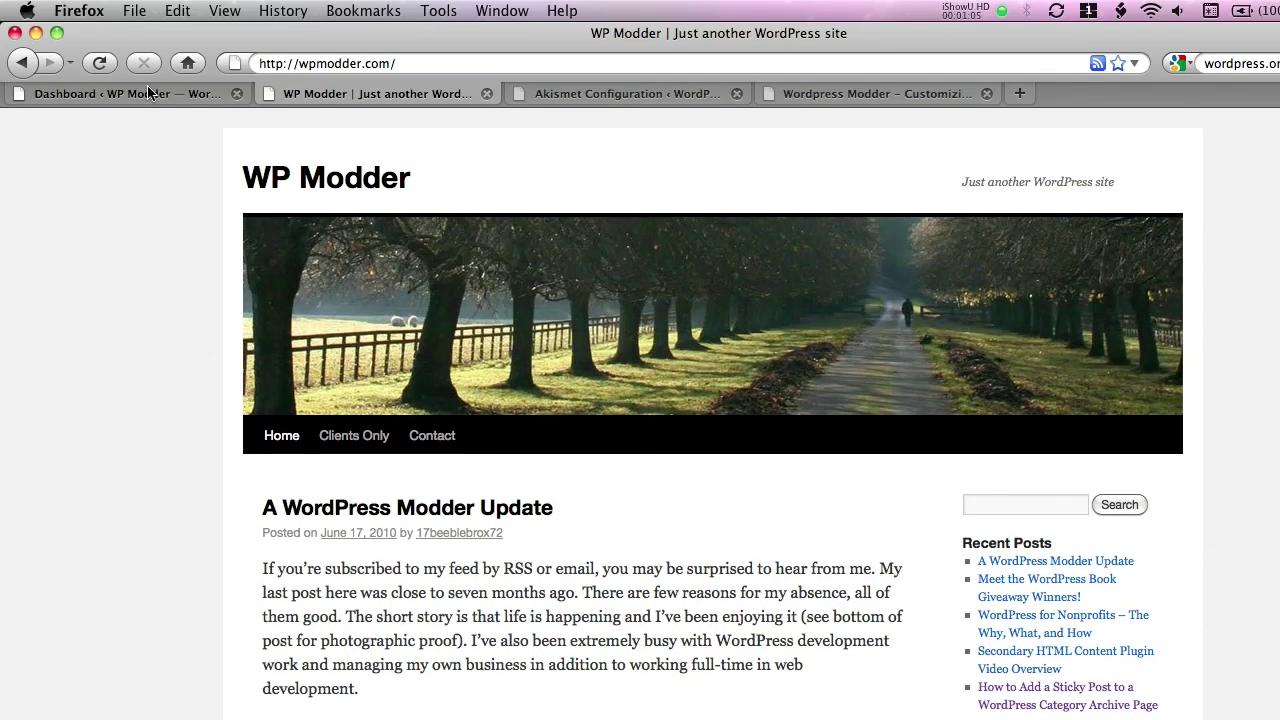
- From the WP Modder dashboard, search the installable plugins for the term "search and replace"
left_click(148, 95)
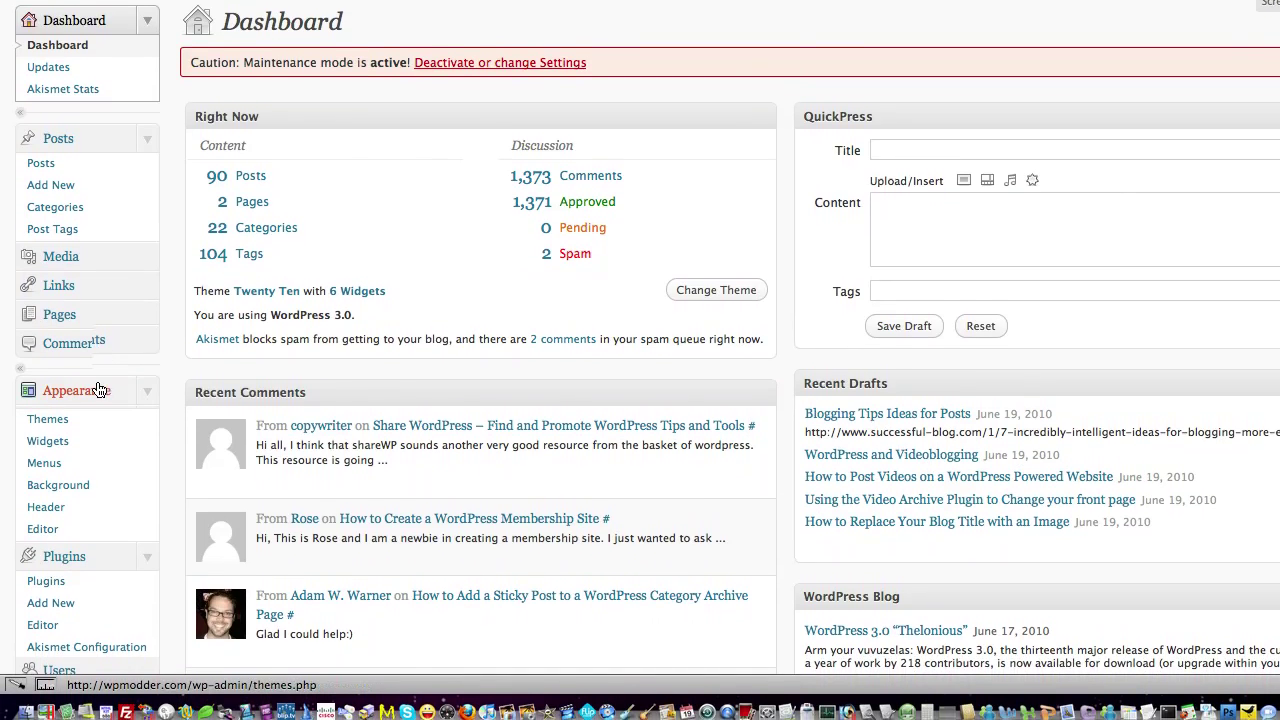
scroll(123, 463, "down", 3)
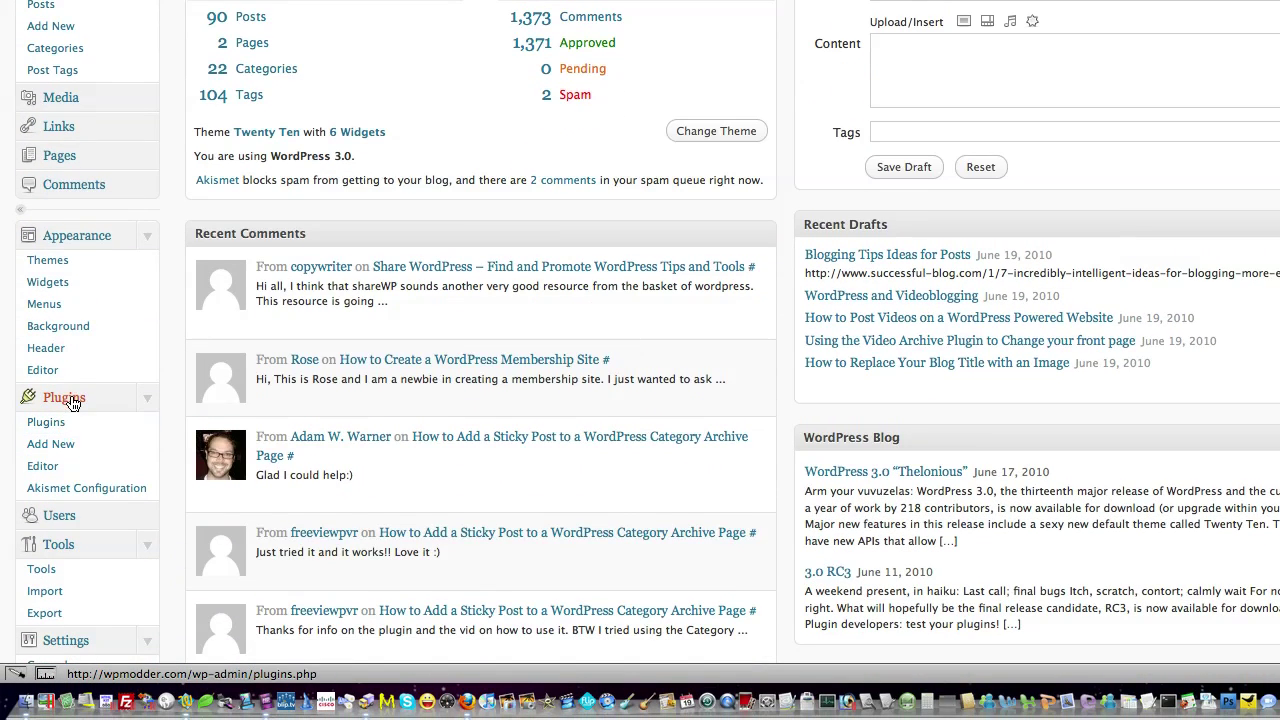
left_click(57, 448)
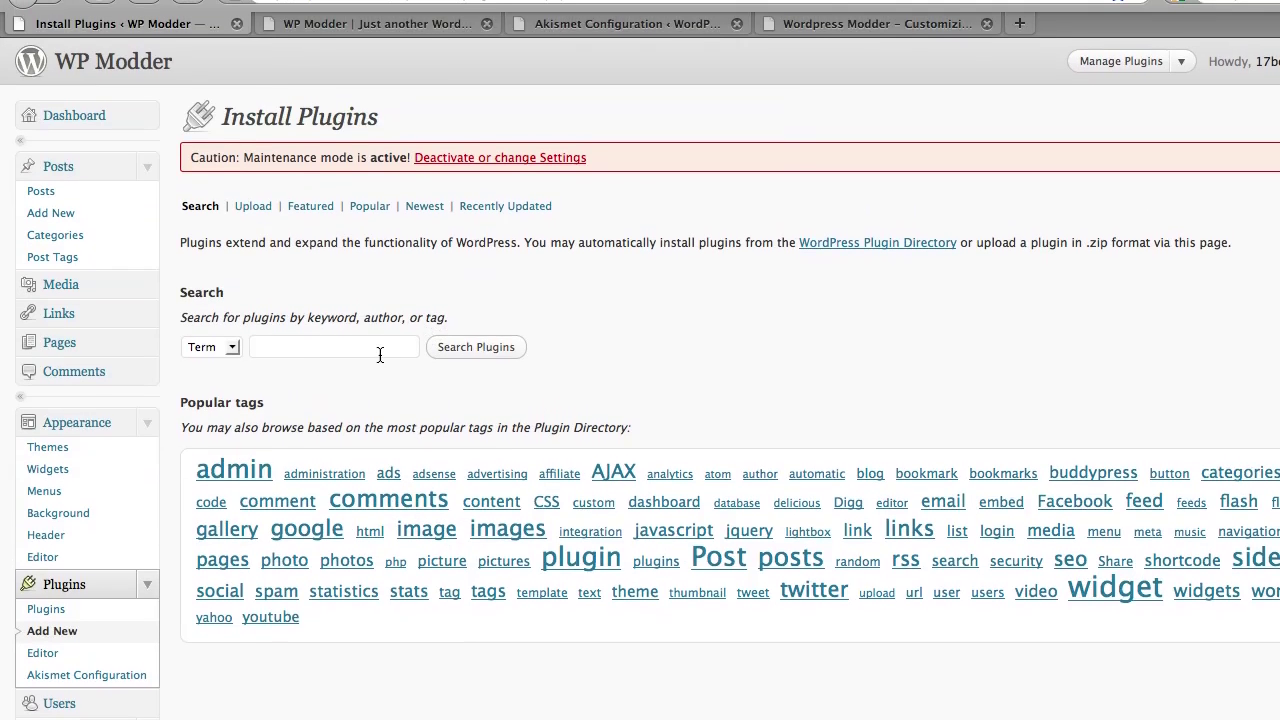
left_click(380, 355)
type("sear")
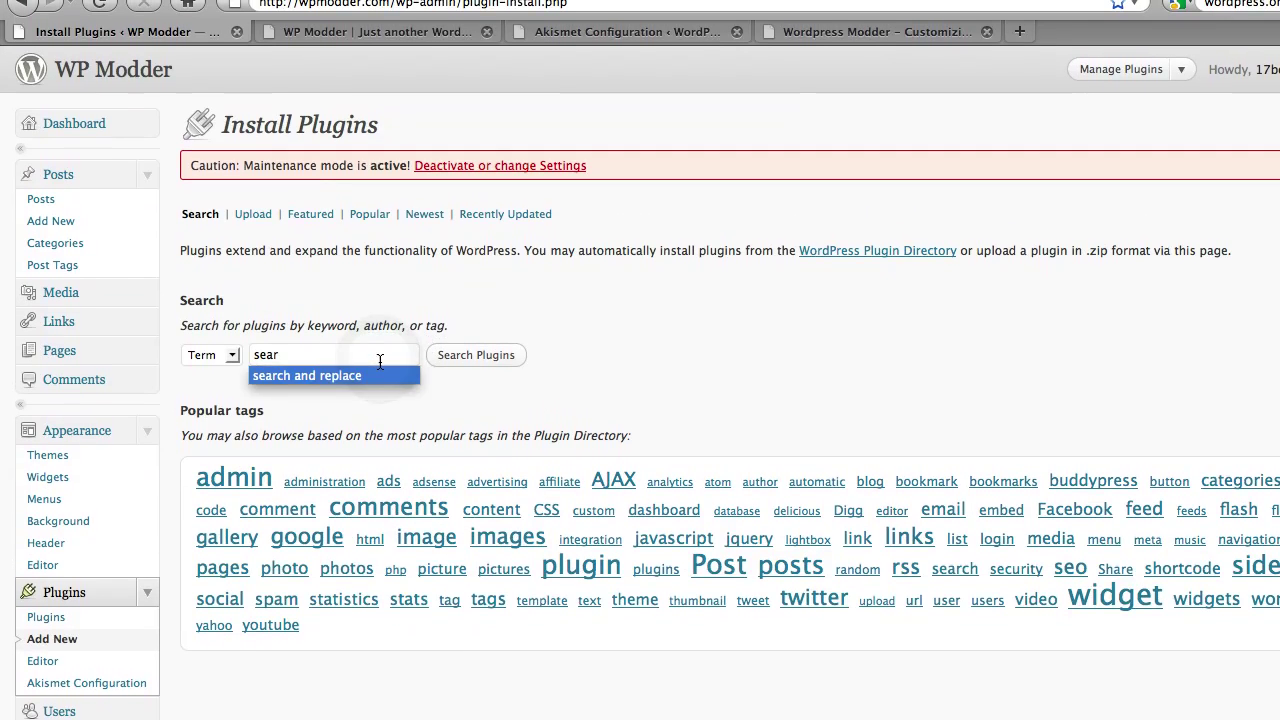
key("Return")
left_click(450, 355)
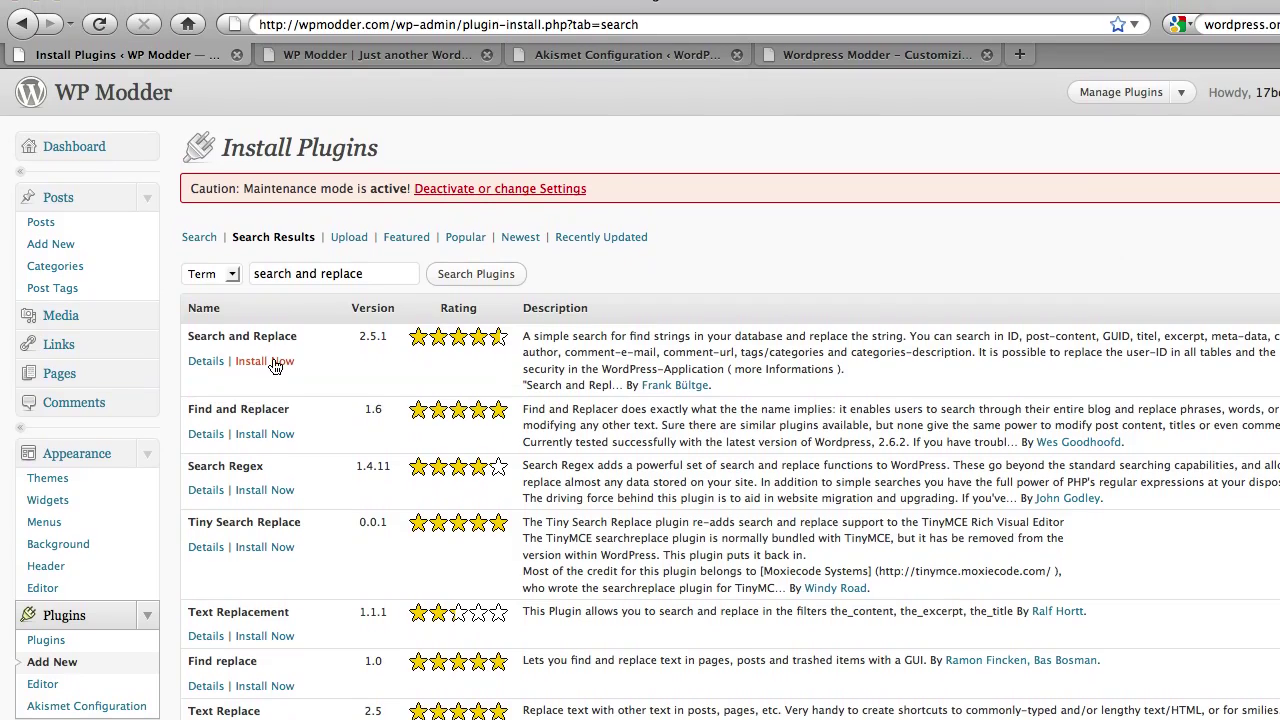
- Install the Search and Replace 2.5.1 plugin and activate it
left_click(276, 366)
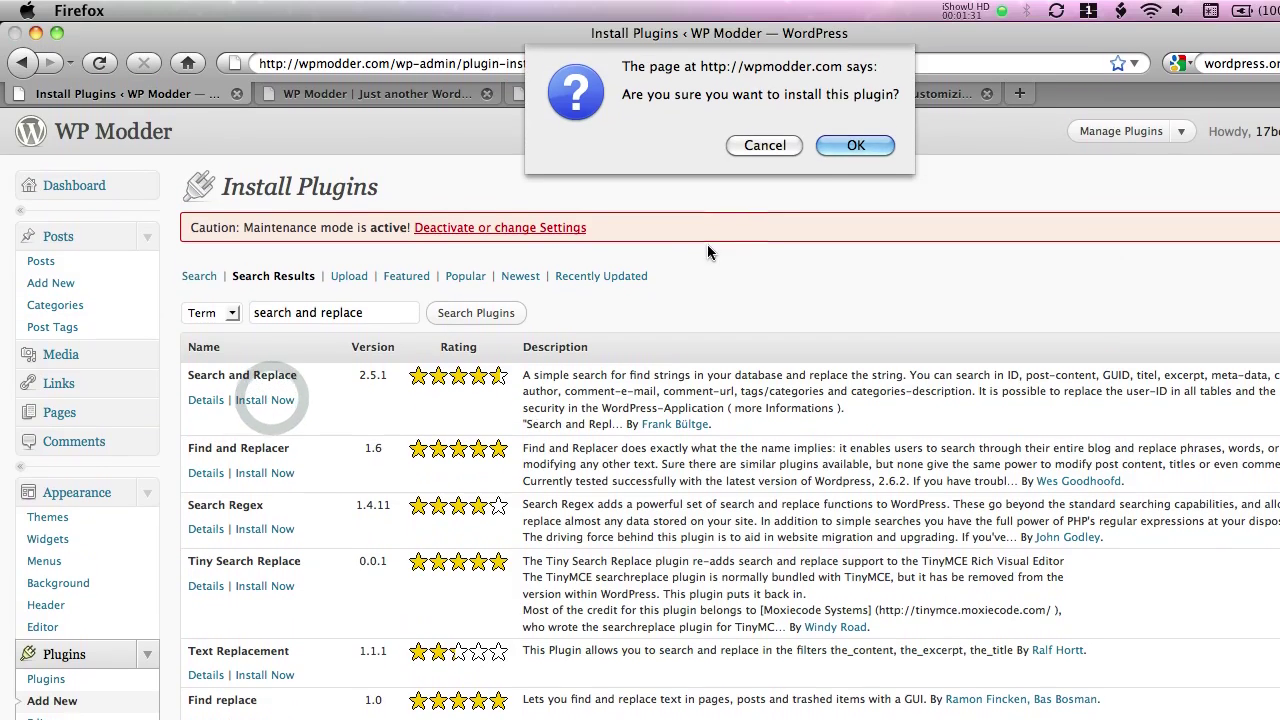
left_click(853, 143)
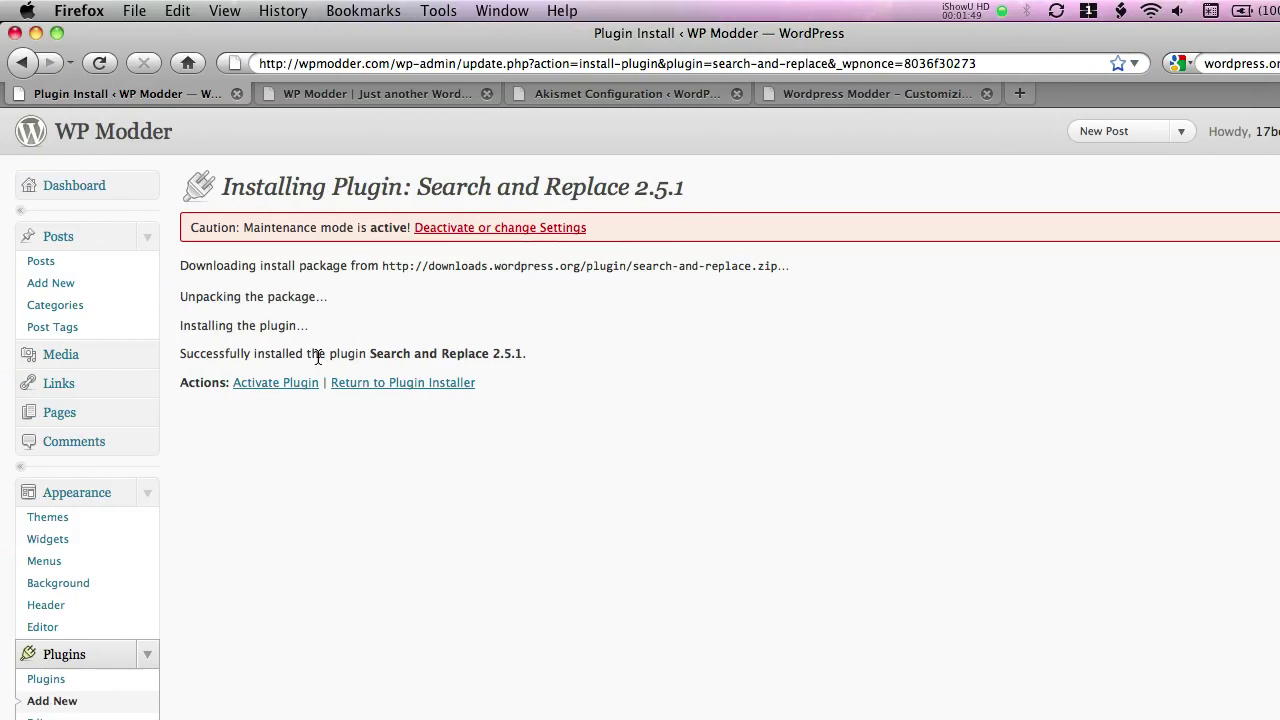
left_click(292, 384)
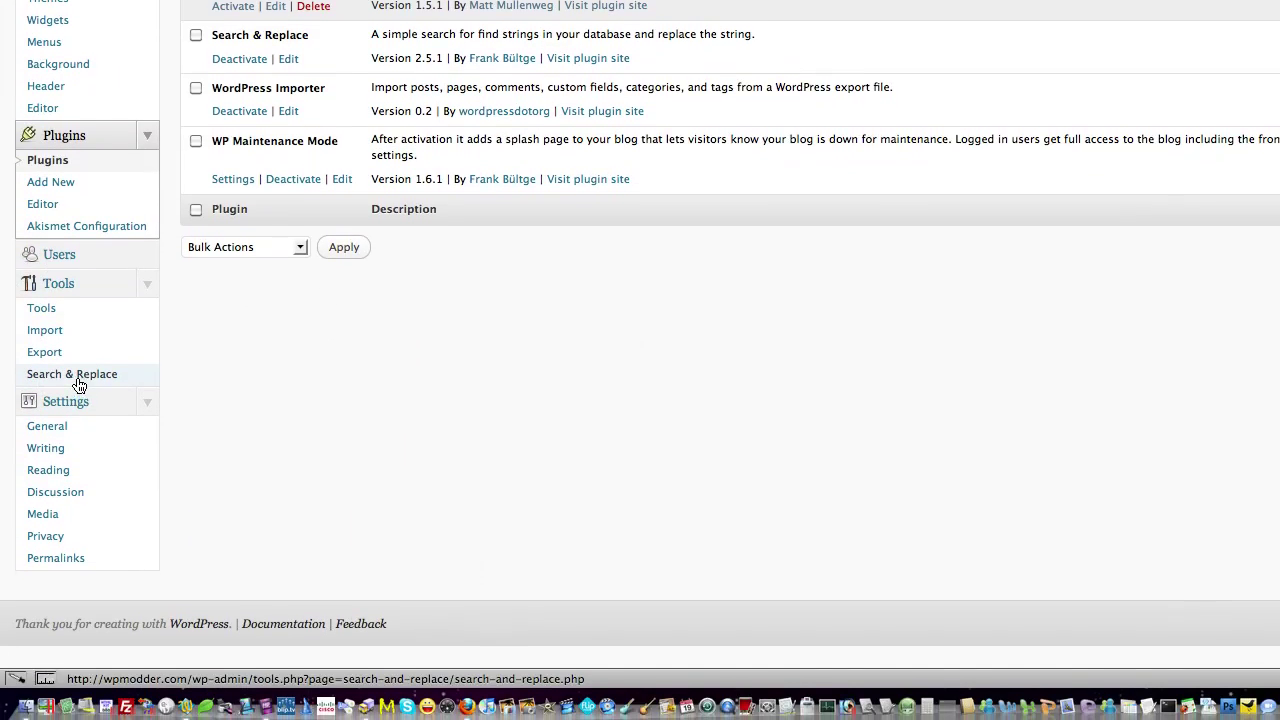
- Open the Search & Replace tool and select all database fields to search in
left_click(78, 380)
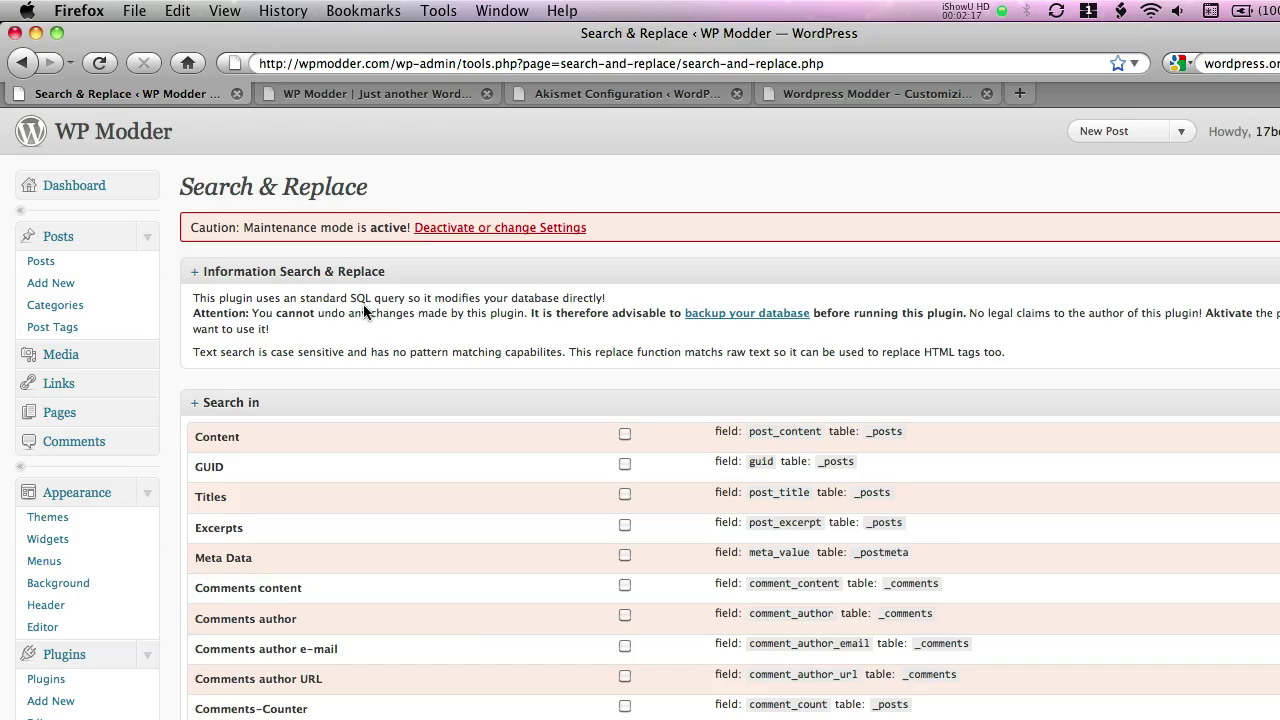
scroll(367, 312, "down", 2)
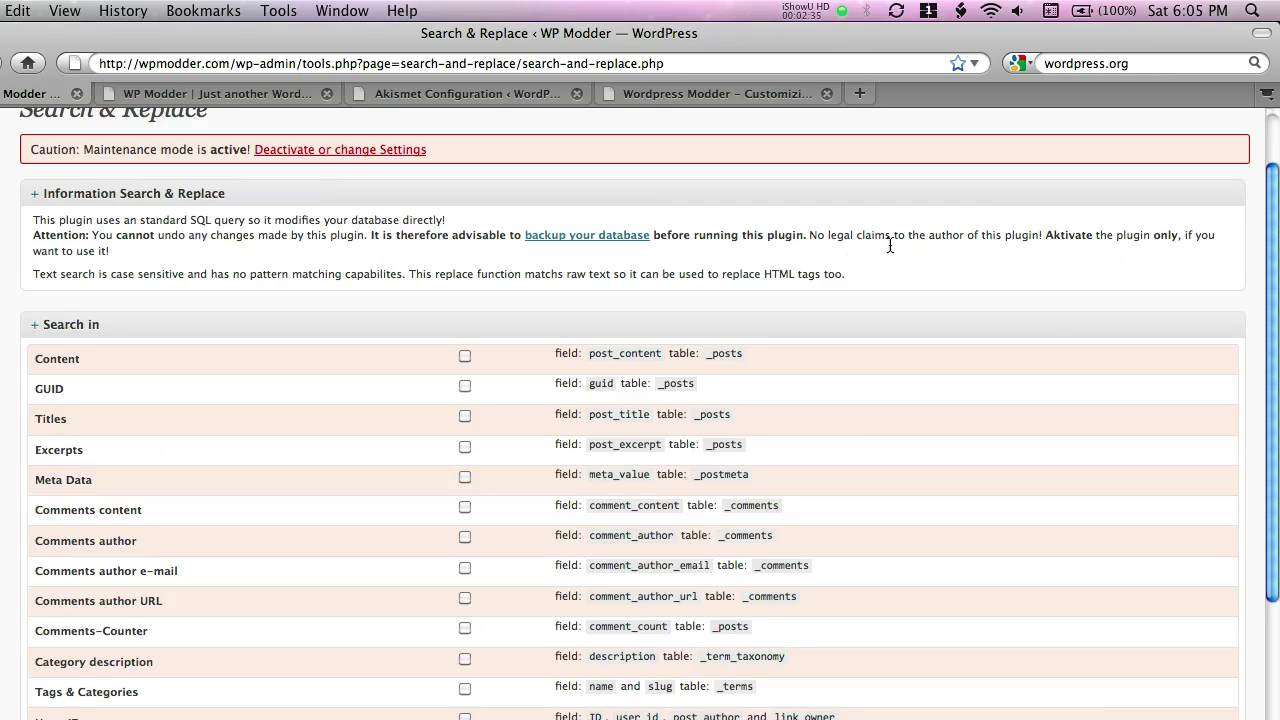
scroll(838, 256, "down", 2)
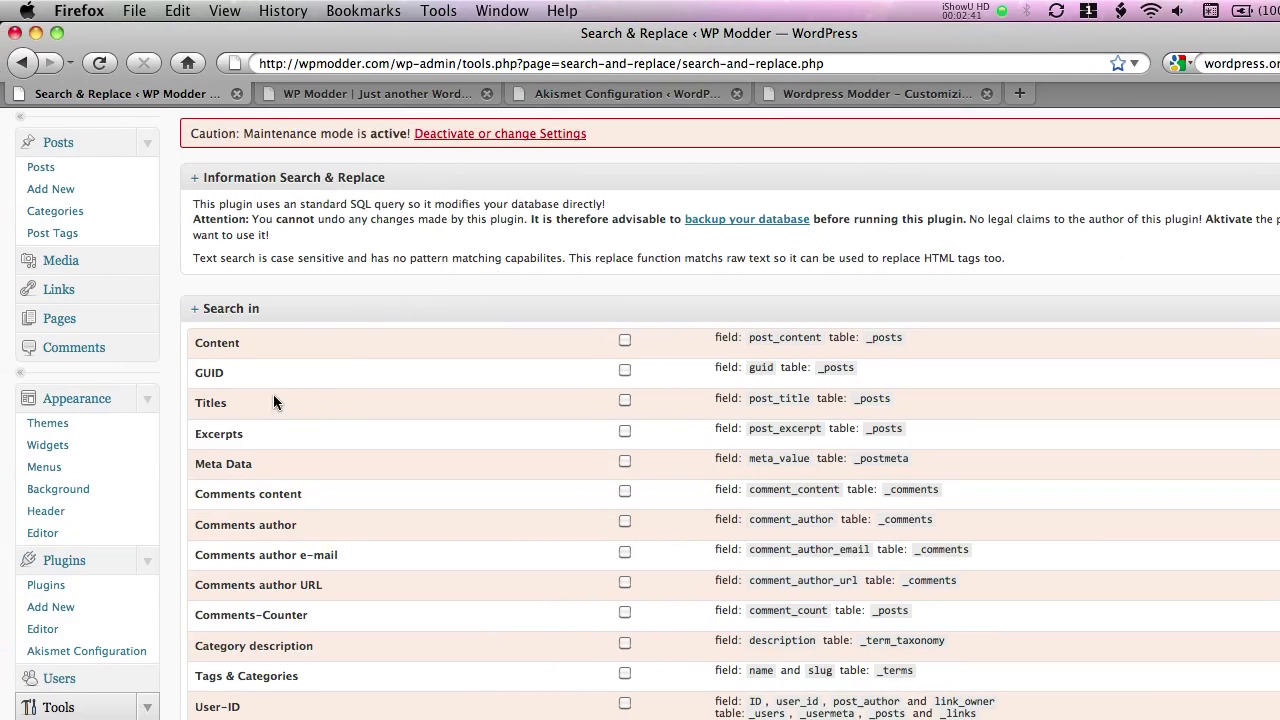
scroll(277, 380, "down", 3)
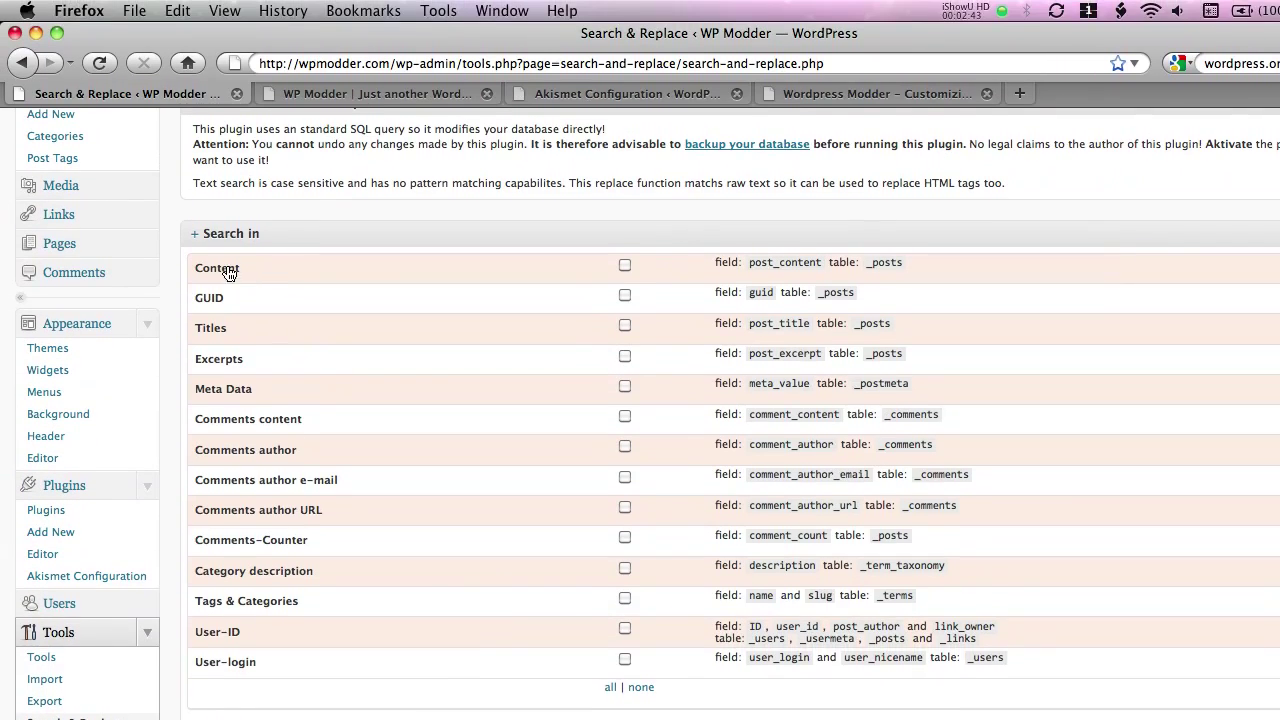
scroll(283, 350, "down", 1)
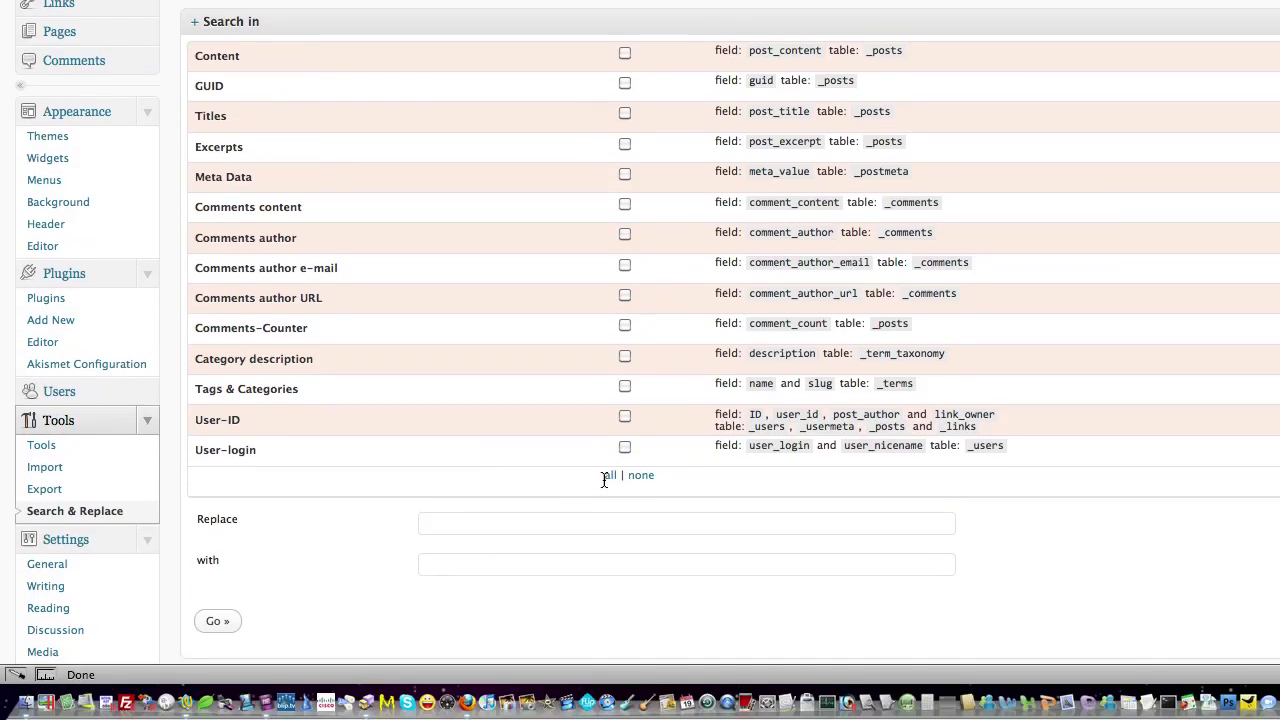
left_click(610, 654)
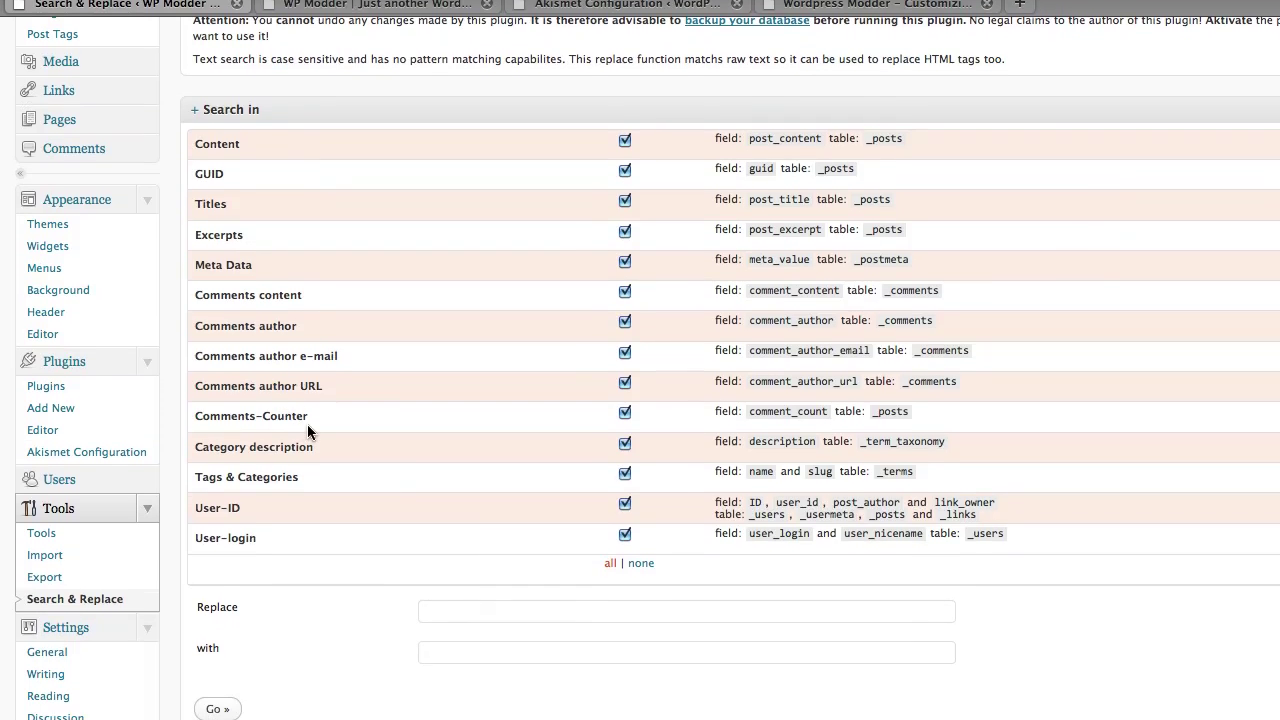
- Run the replacement of wordpressmodder.org with wpmodder.com across the selected fields
scroll(381, 446, "down", 5)
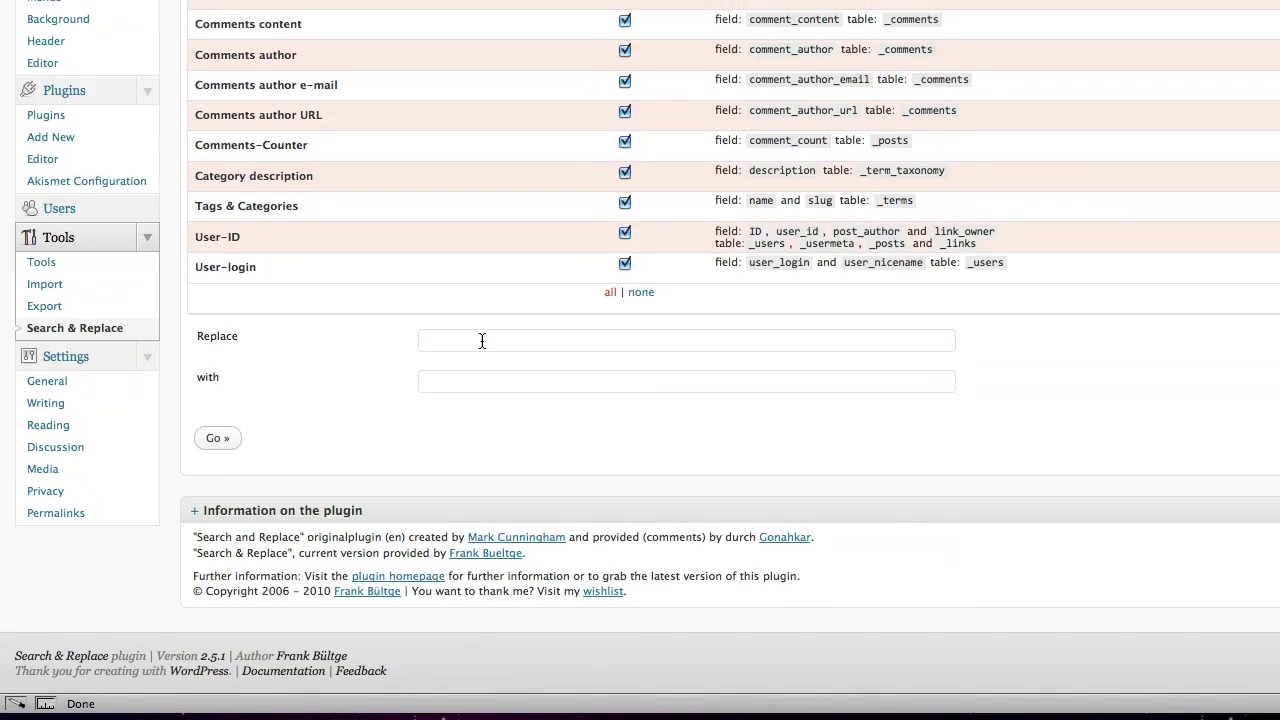
left_click(482, 311)
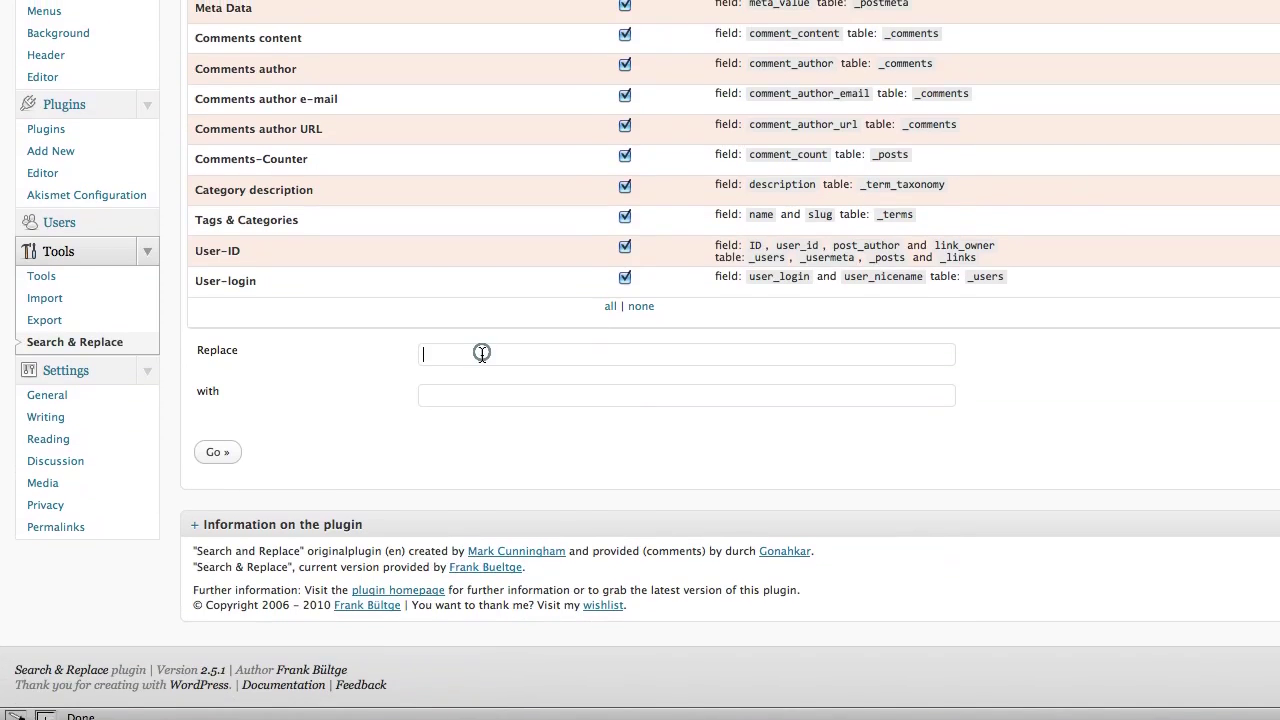
type("htt")
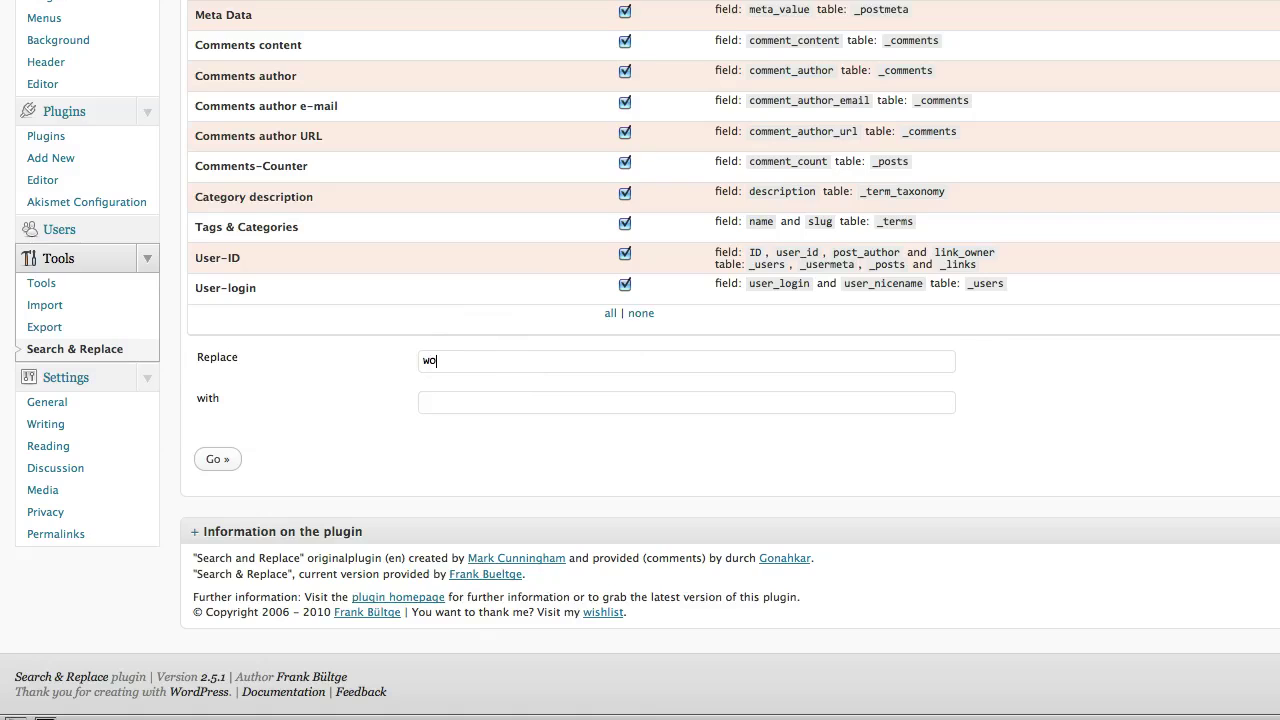
type("essmodder.org")
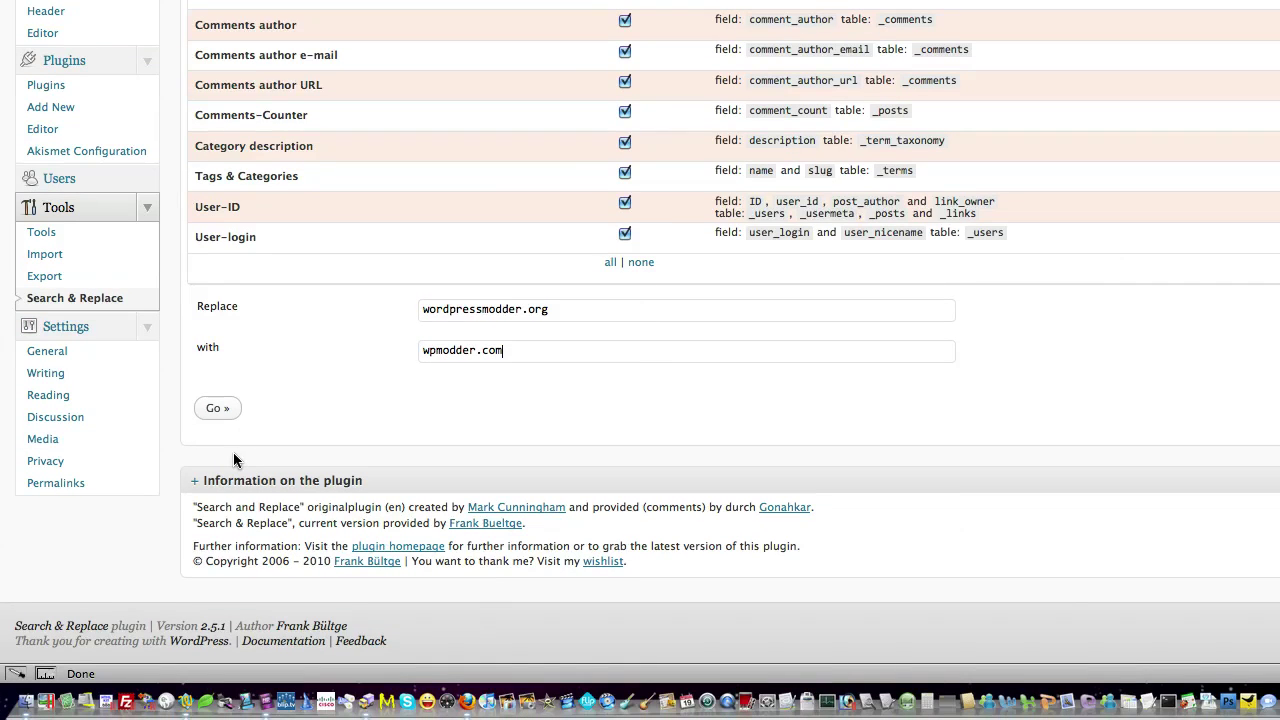
left_click(219, 461)
left_click(218, 410)
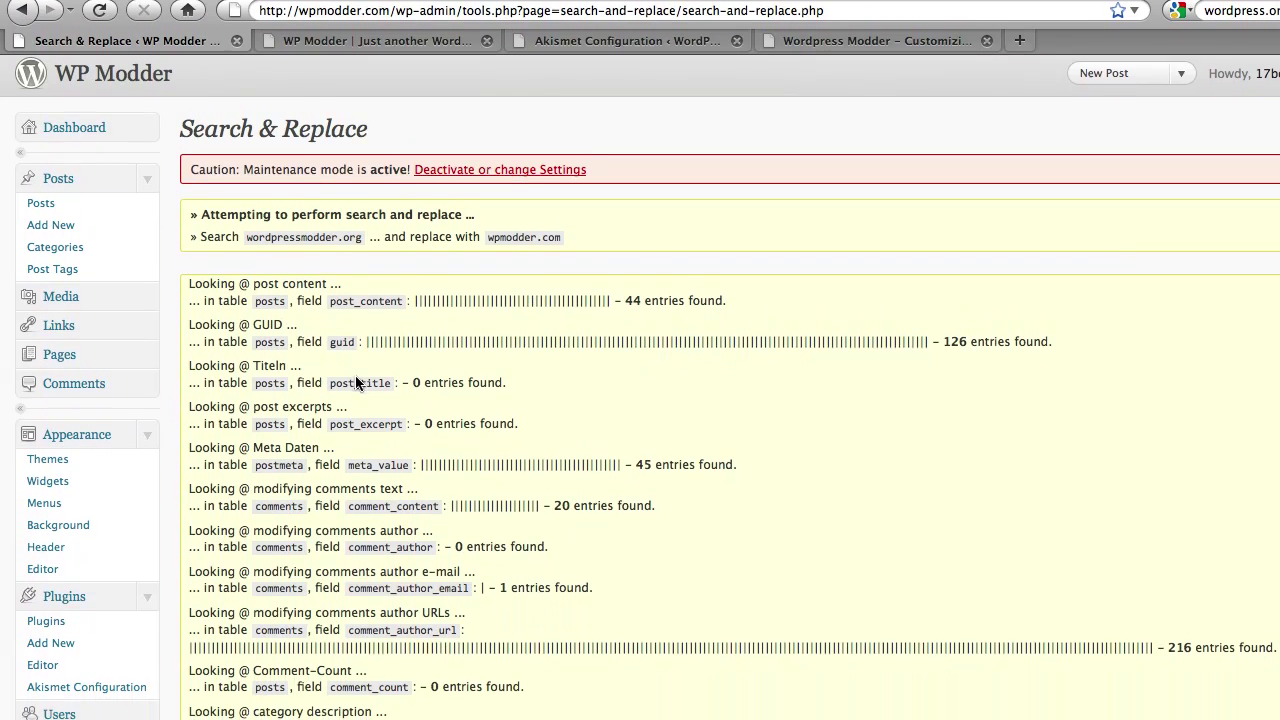
- Review the replacement results, then select all fields again and rerun the replacement of wordpressmodder.org with wpmodder.com
scroll(356, 430, "down", 1)
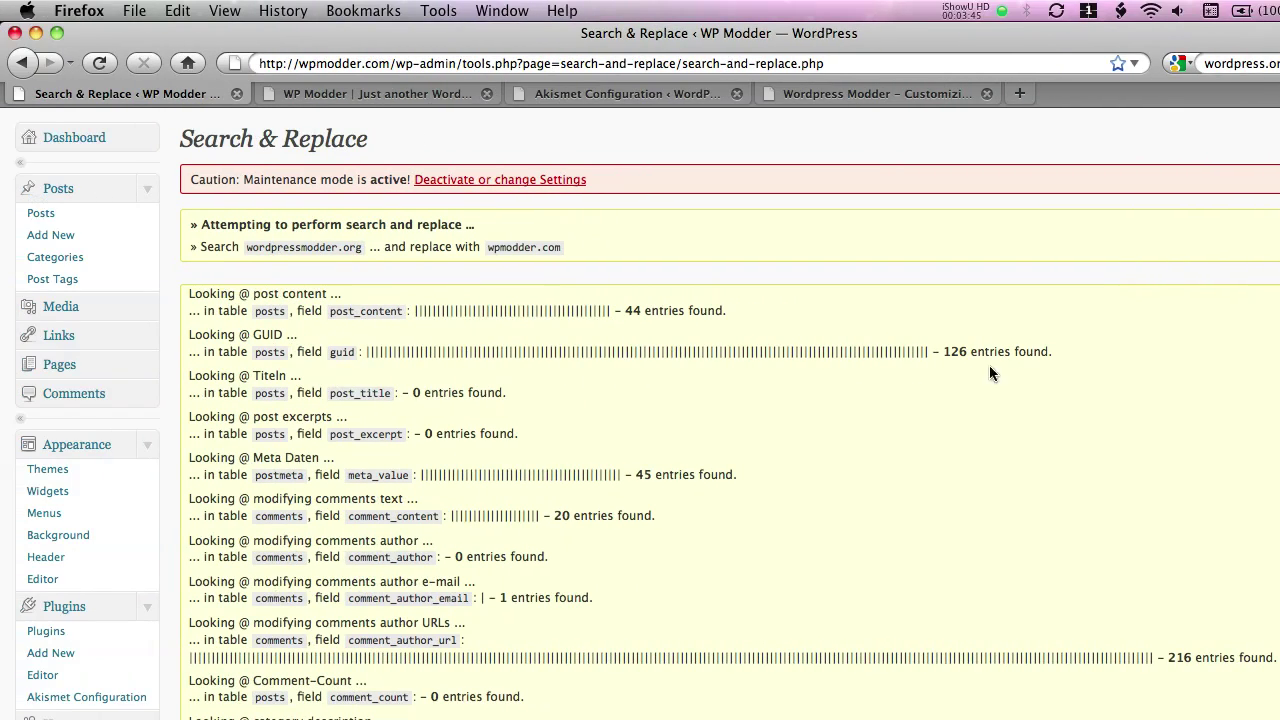
left_click_drag(1274, 296, 1276, 388)
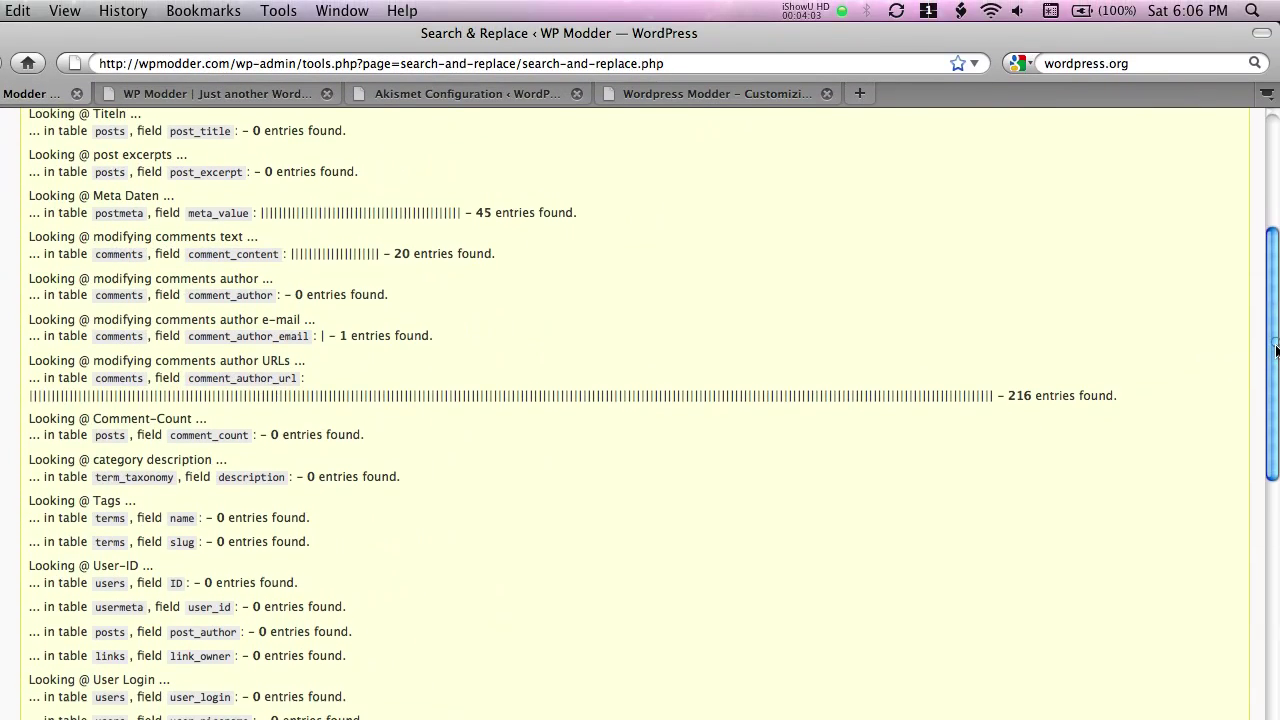
left_click_drag(1276, 349, 1252, 438)
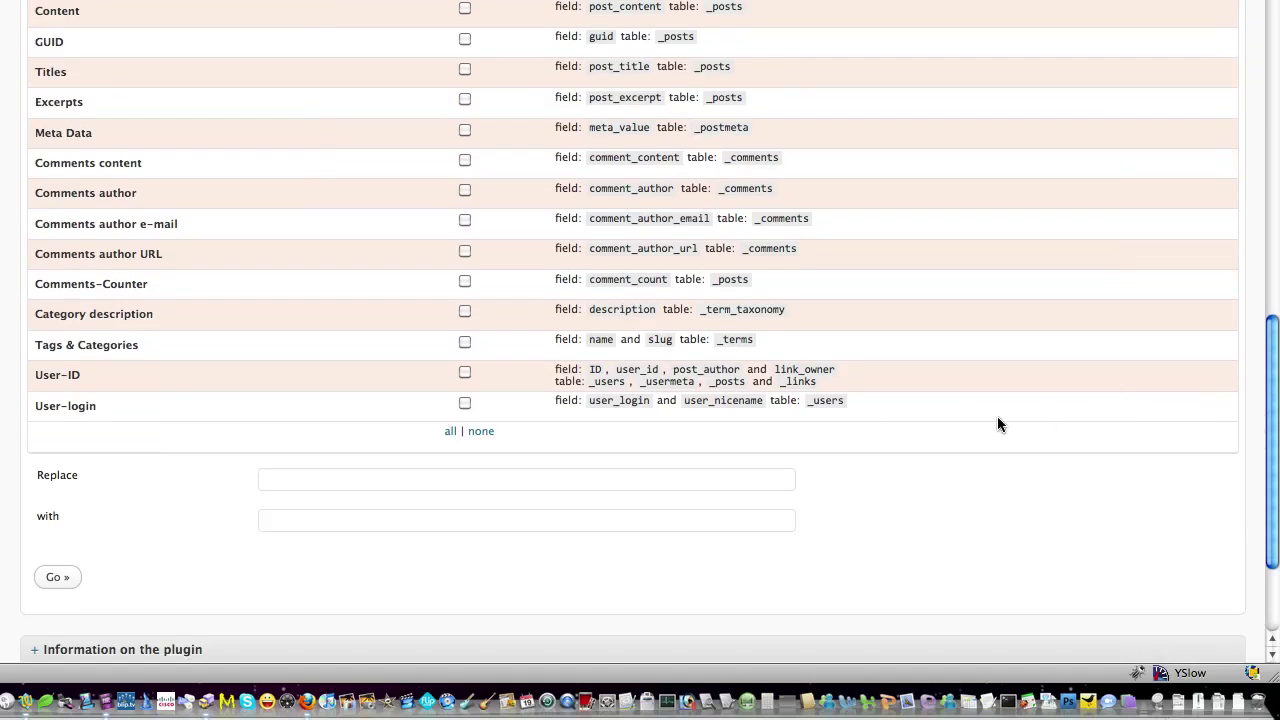
left_click(450, 432)
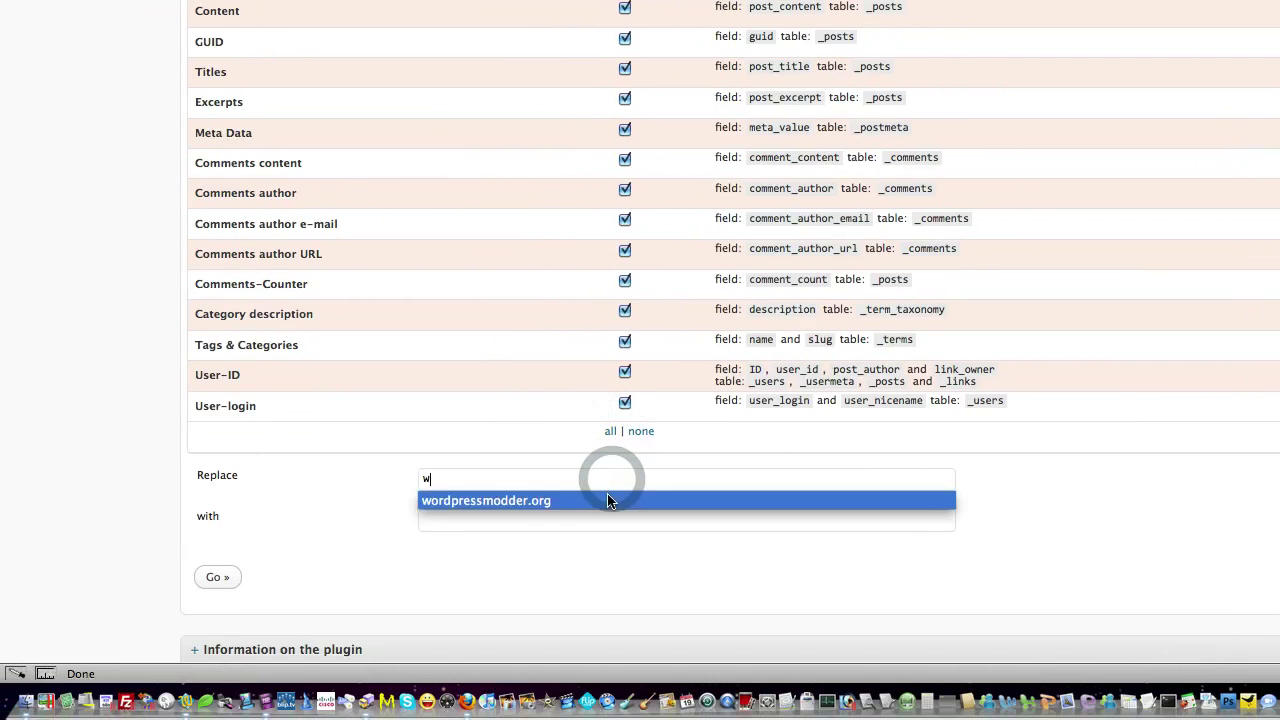
type("w")
left_click(610, 500)
type("w")
left_click(580, 540)
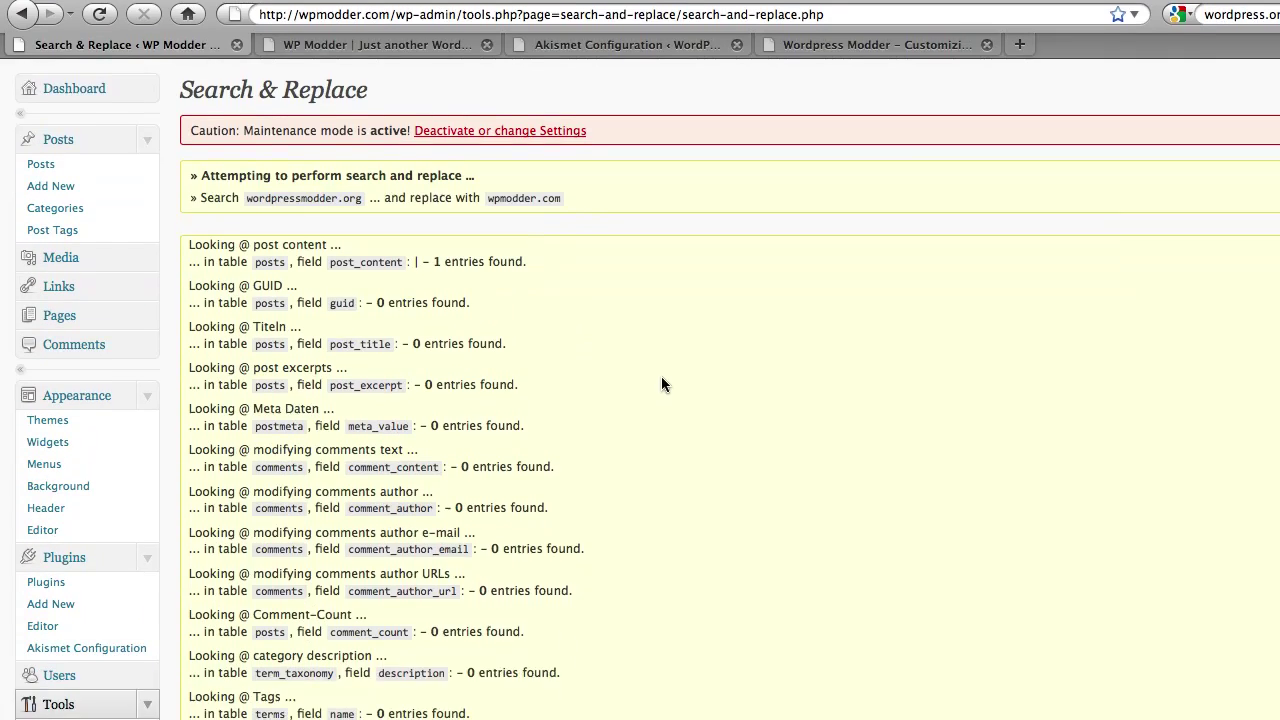
- Examine the results of the second search and replace run for remaining wordpressmodder.org entries
scroll(661, 377, "down", 10)
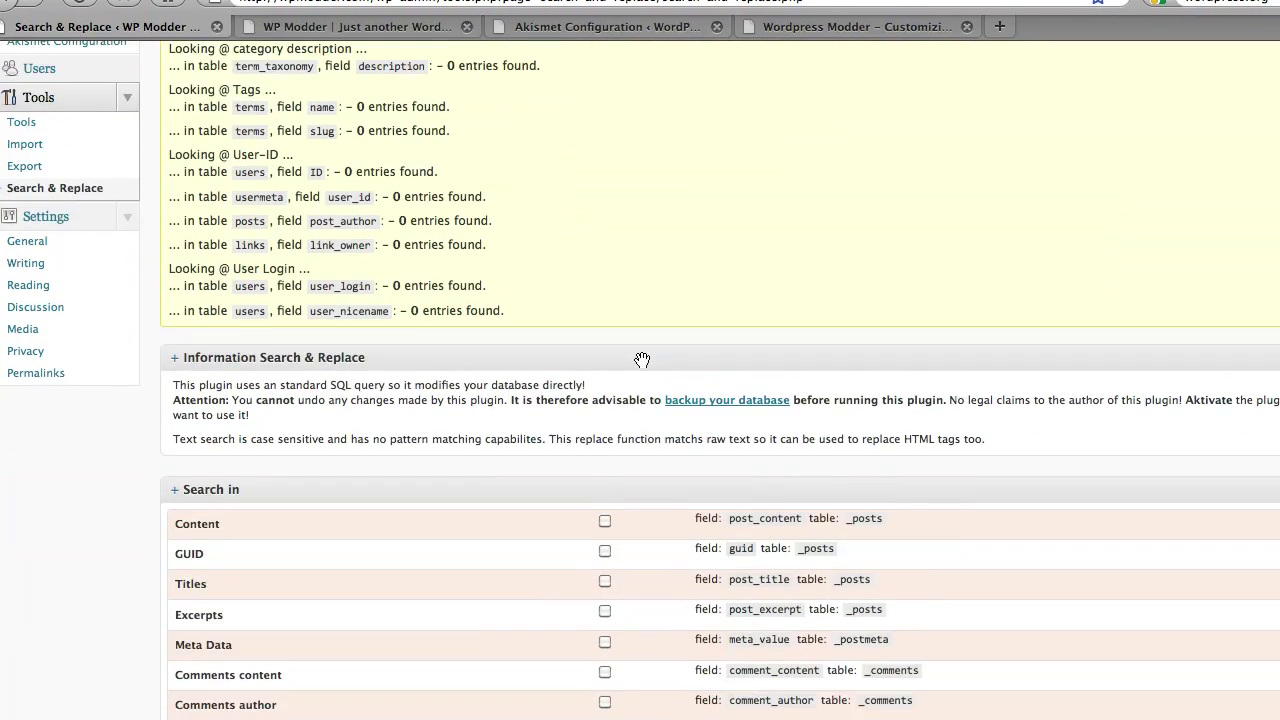
scroll(643, 358, "down", 9)
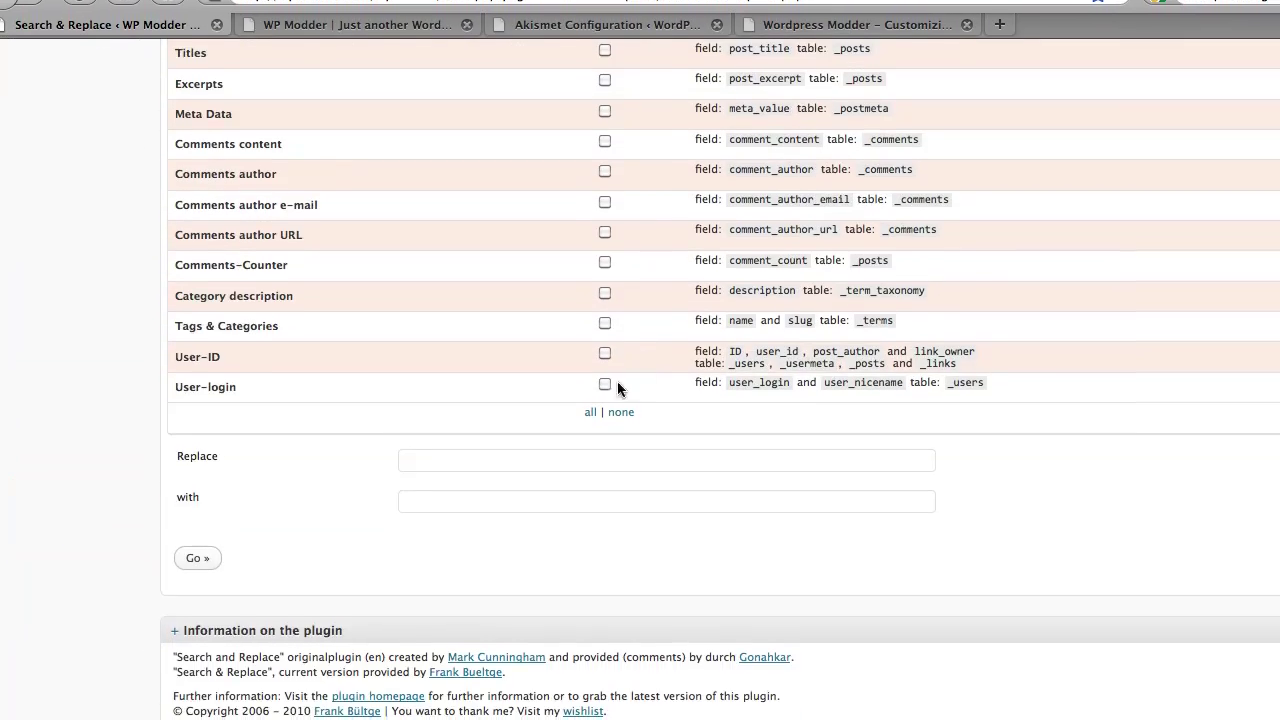
scroll(589, 365, "up", 5)
scroll(589, 358, "up", 13)
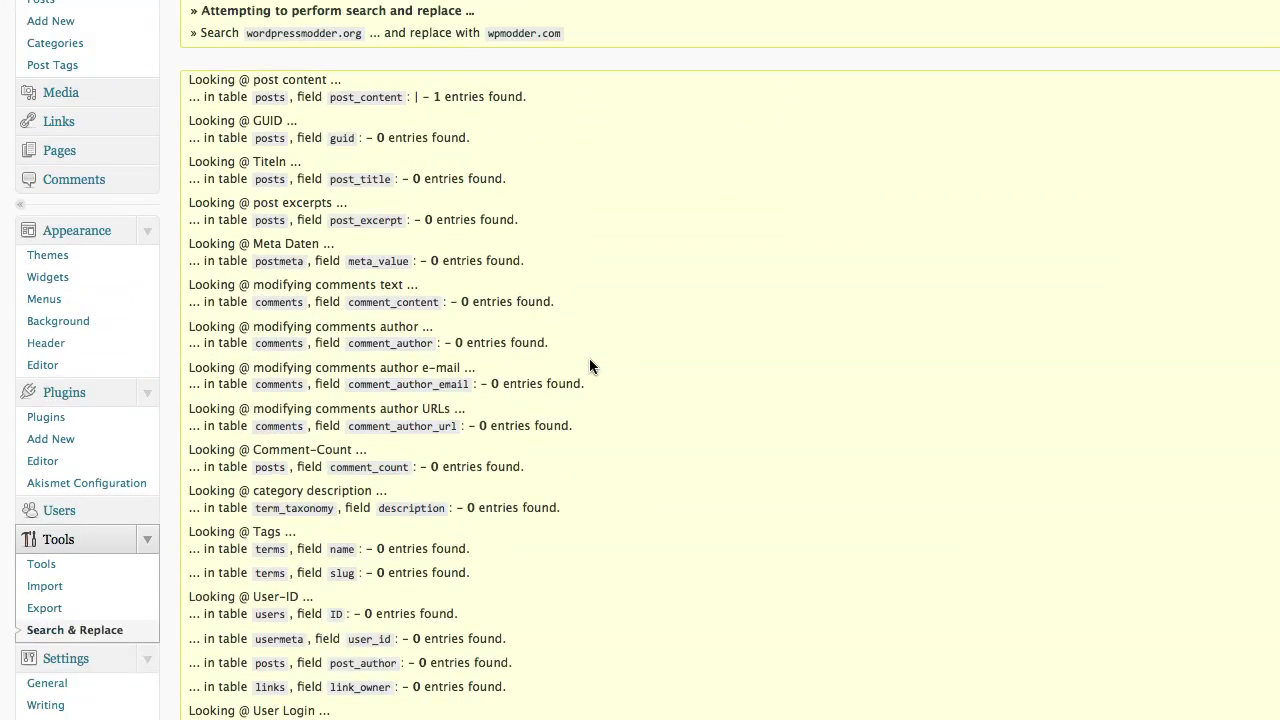
scroll(589, 358, "up", 3)
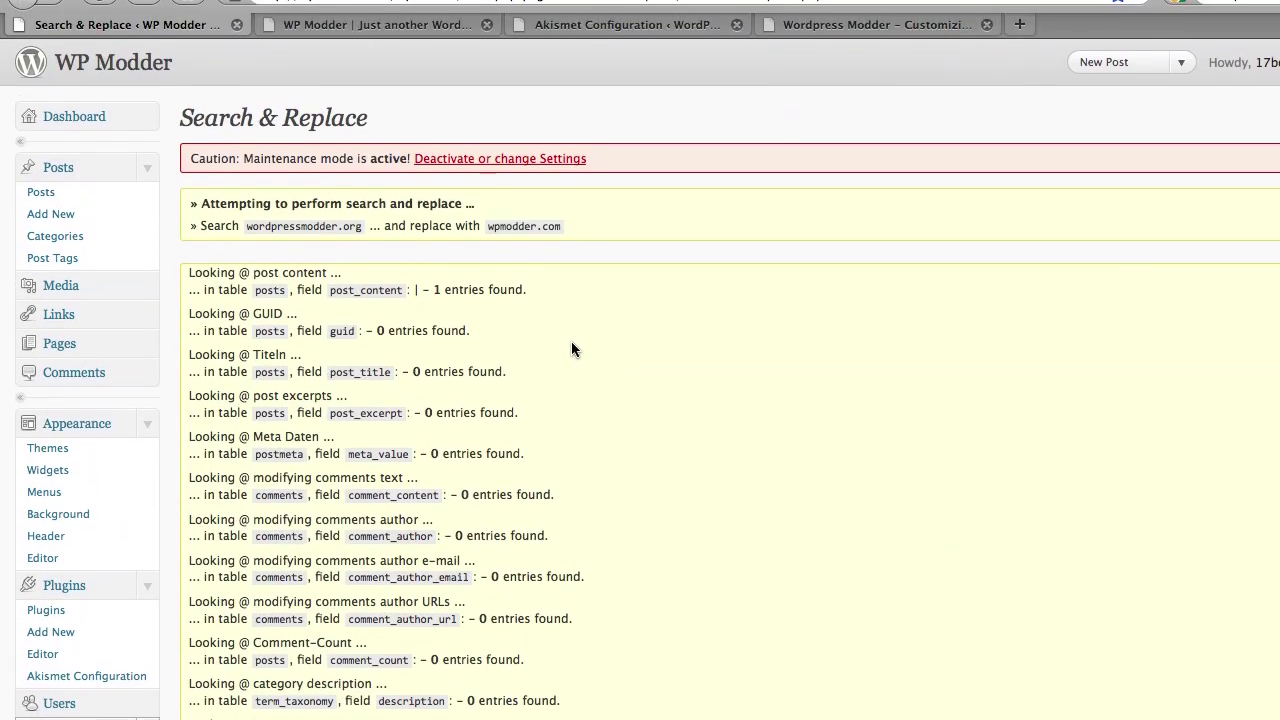